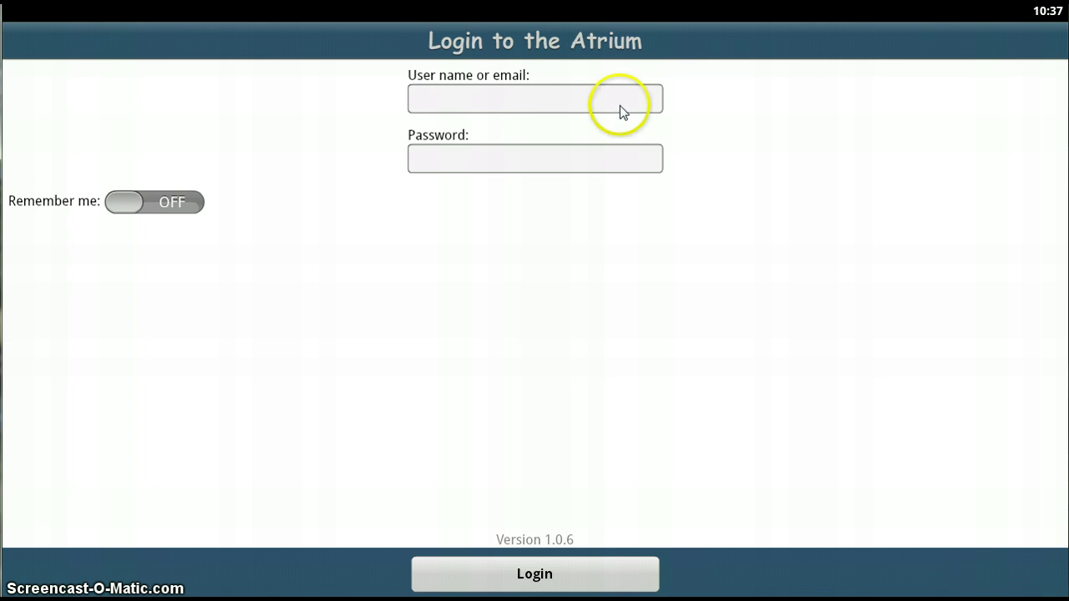
Step: Log in with the interpreter's e-mail and password, with Remember me switched on
{"action": "left_click", "coordinate": [451, 103]}
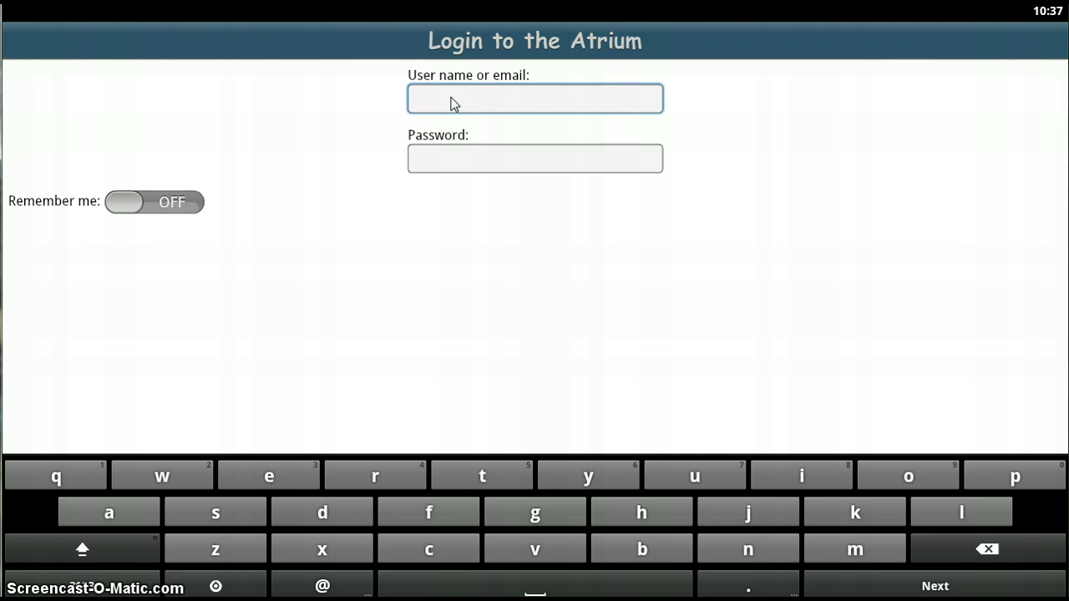
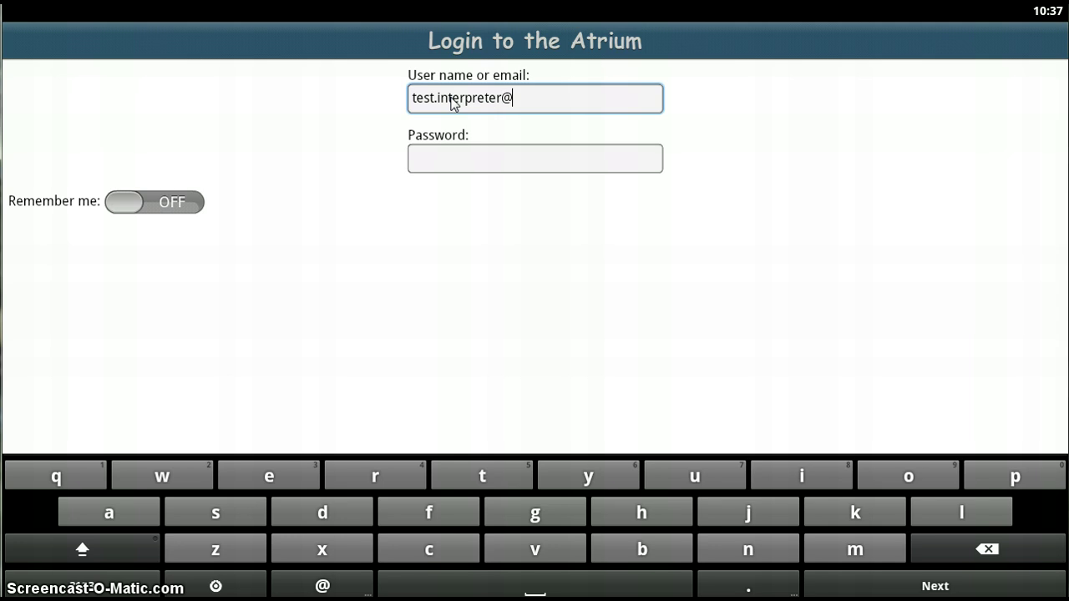
{"action": "key", "text": "Tab"}
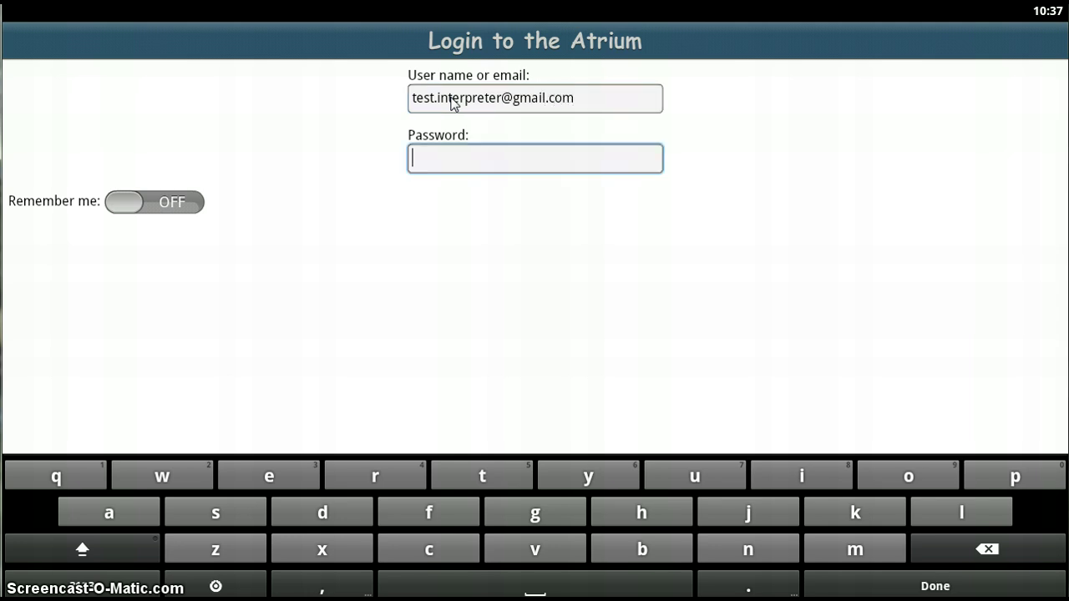
{"action": "type", "text": "****t1"}
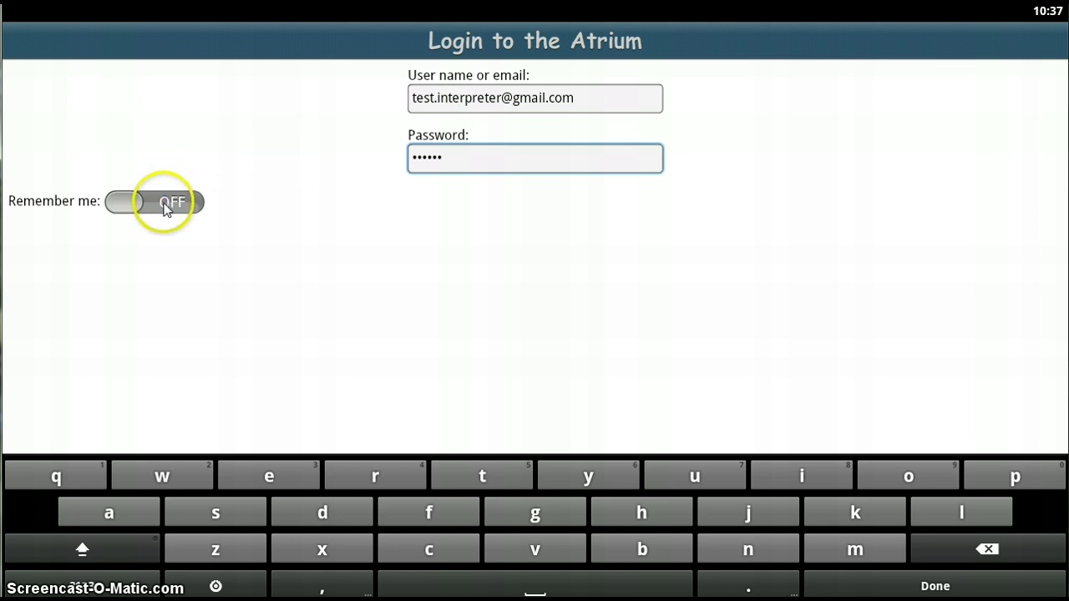
{"action": "left_click", "coordinate": [165, 208]}
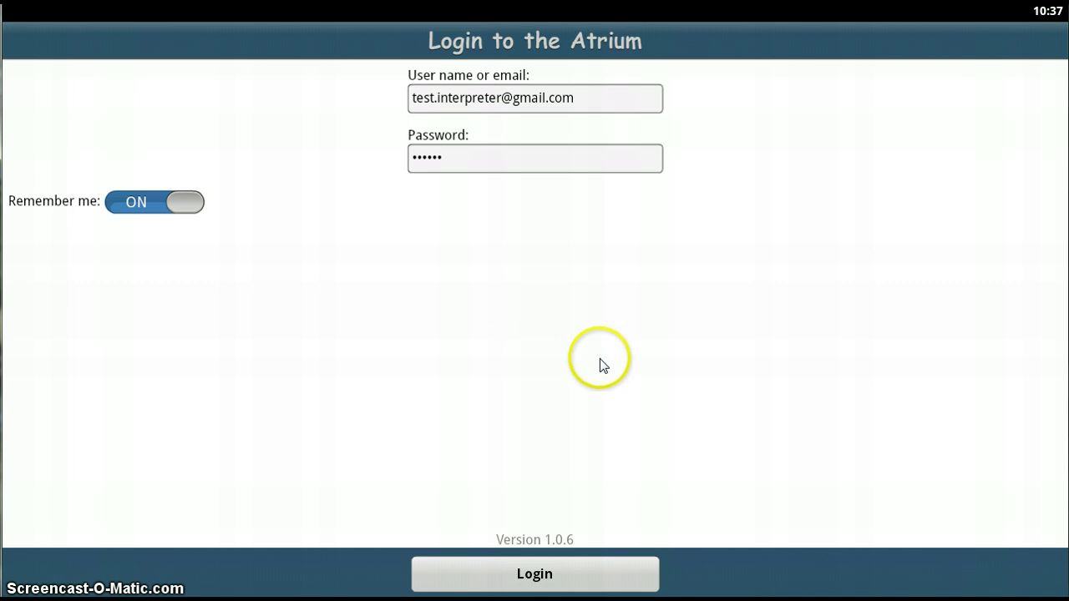
{"action": "left_click", "coordinate": [538, 575]}
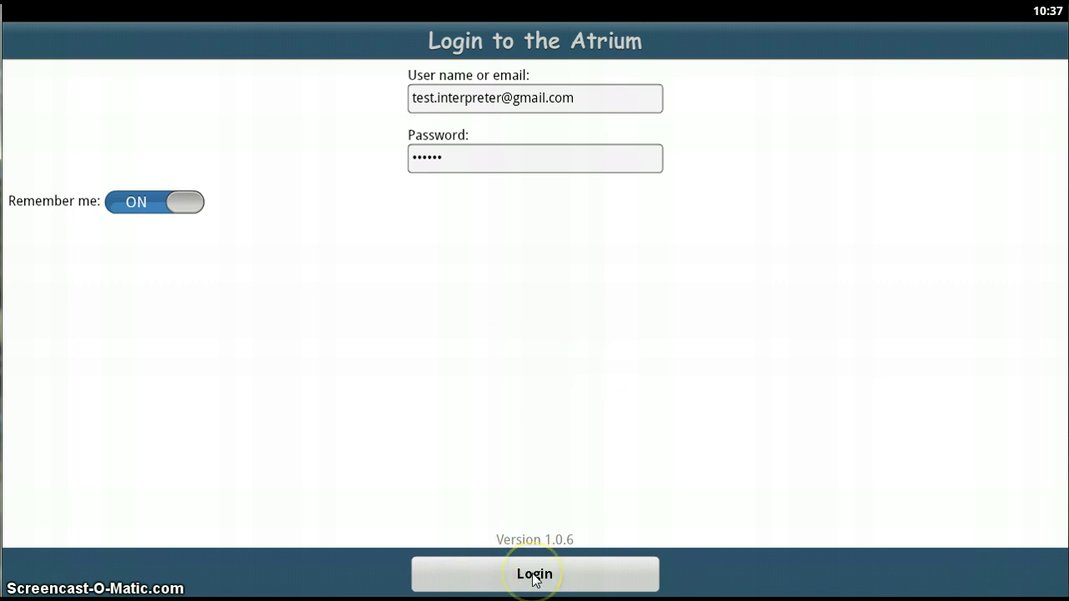
{"action": "left_click", "coordinate": [533, 575]}
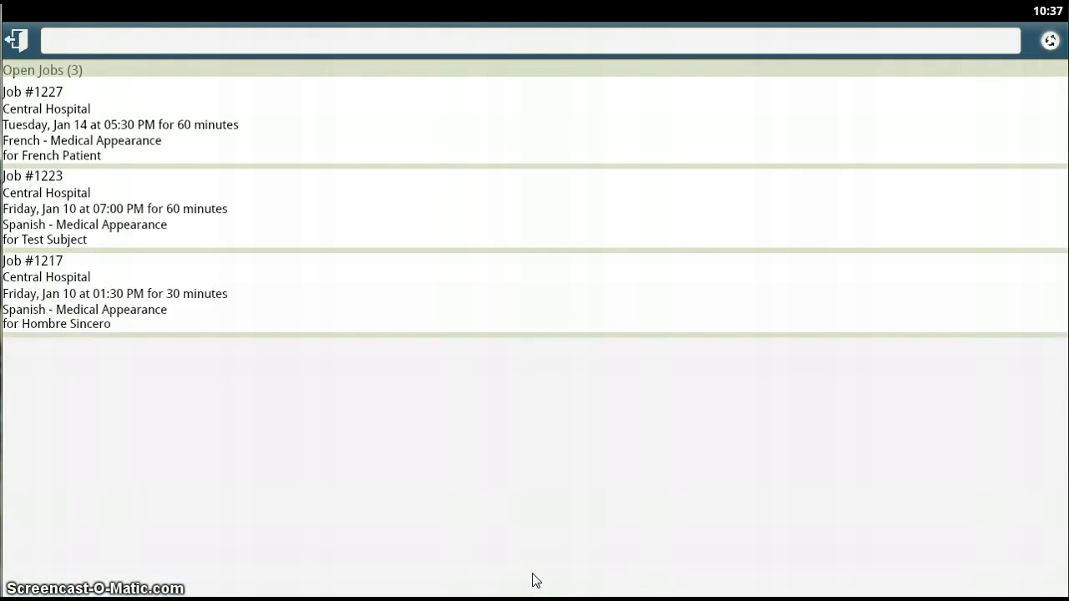
{"action": "left_click", "coordinate": [512, 449]}
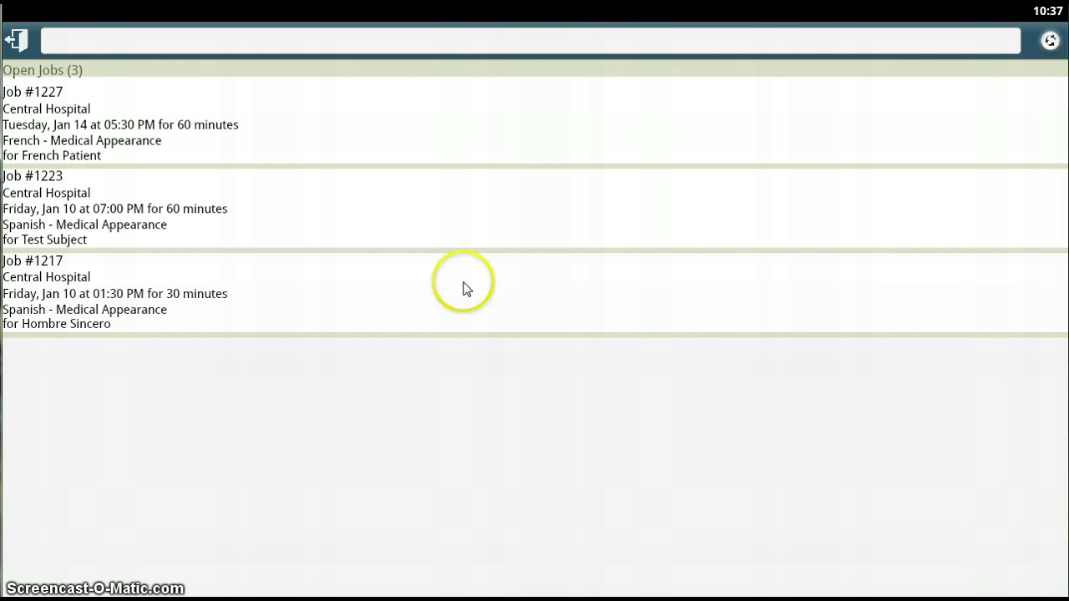
{"action": "left_click", "coordinate": [70, 114]}
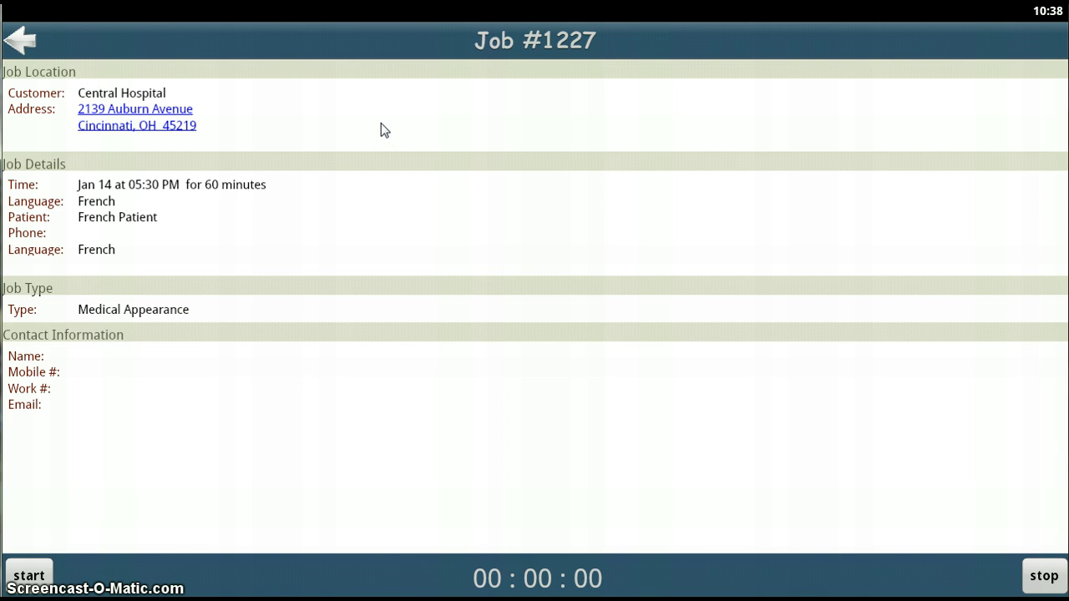
{"action": "left_click", "coordinate": [141, 117]}
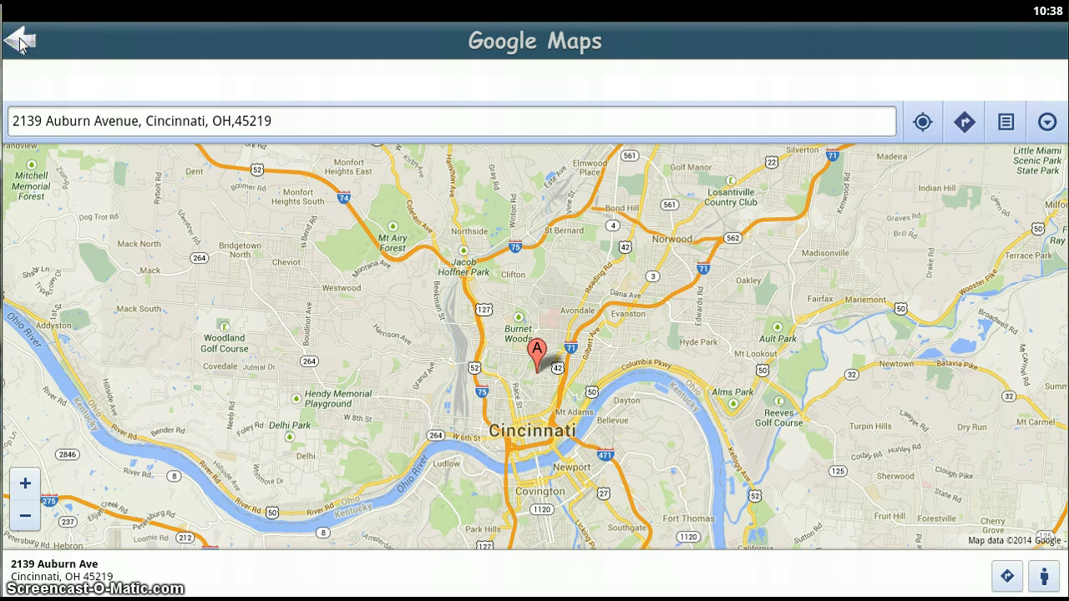
{"action": "left_click", "coordinate": [21, 43]}
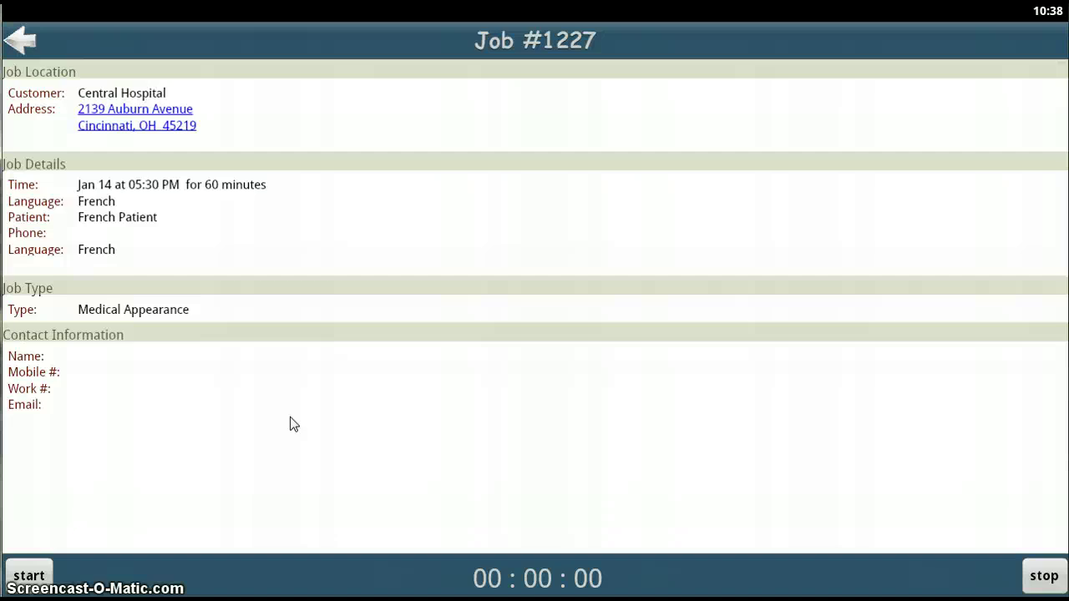
{"action": "left_click_drag", "start_coordinate": [388, 439], "coordinate": [493, 440]}
{"action": "left_click_drag", "start_coordinate": [153, 483], "coordinate": [93, 501]}
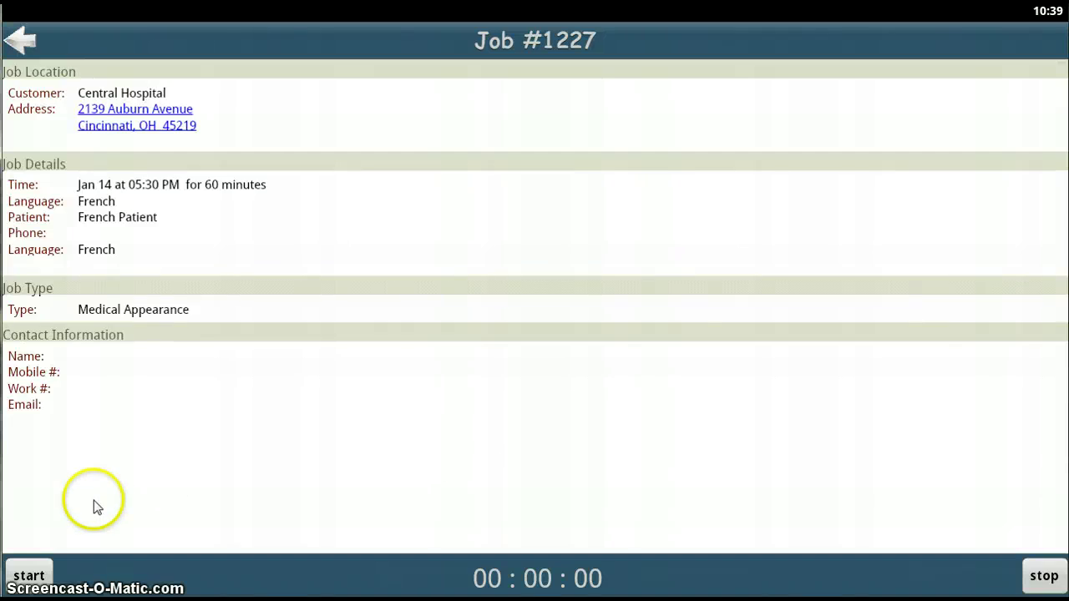
Step: Run Job #1227's timer with one pause, then stop it at 00:00:21
{"action": "left_click", "coordinate": [27, 576]}
{"action": "left_click_drag", "start_coordinate": [411, 441], "coordinate": [500, 437]}
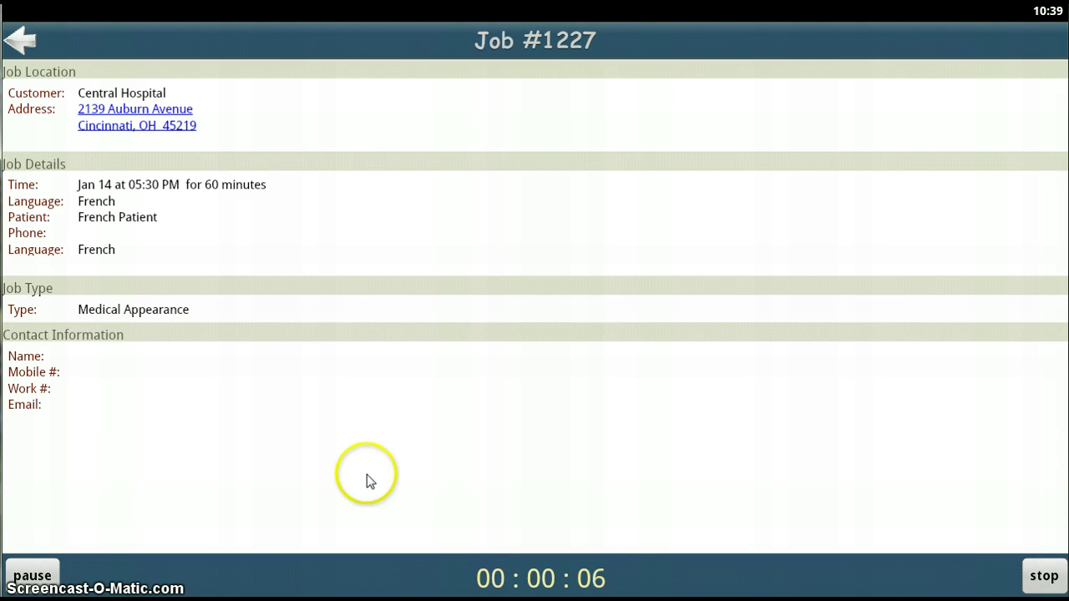
{"action": "left_click", "coordinate": [33, 580]}
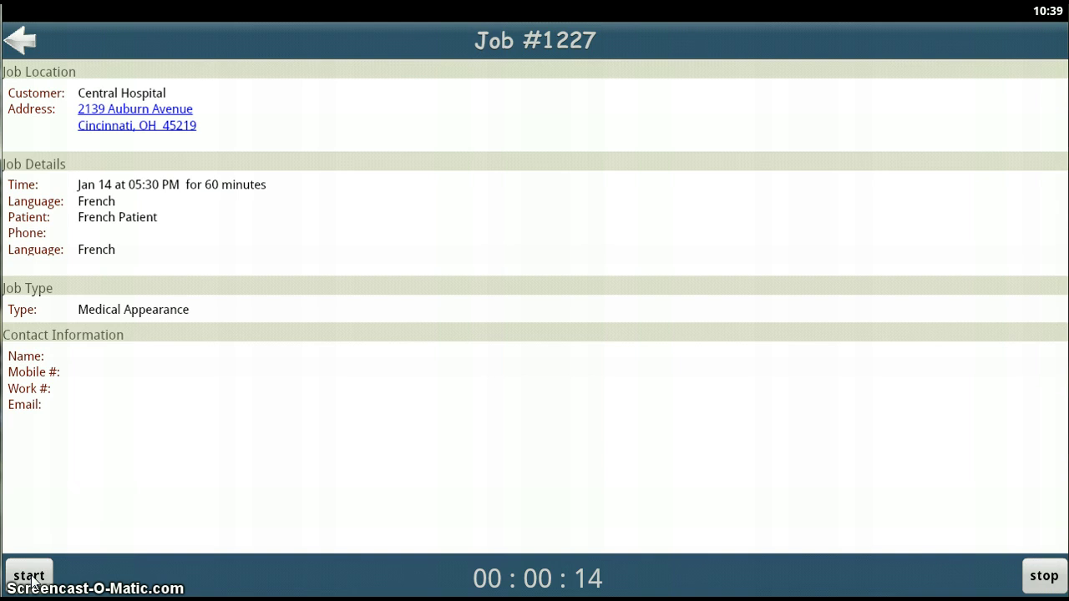
{"action": "left_click", "coordinate": [32, 578]}
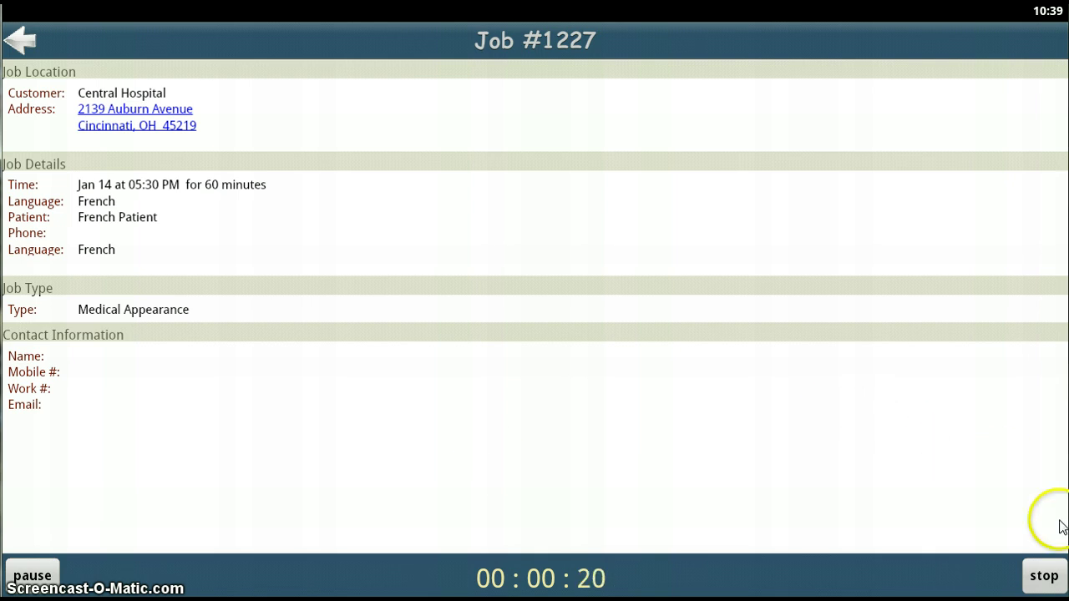
{"action": "left_click", "coordinate": [1043, 576]}
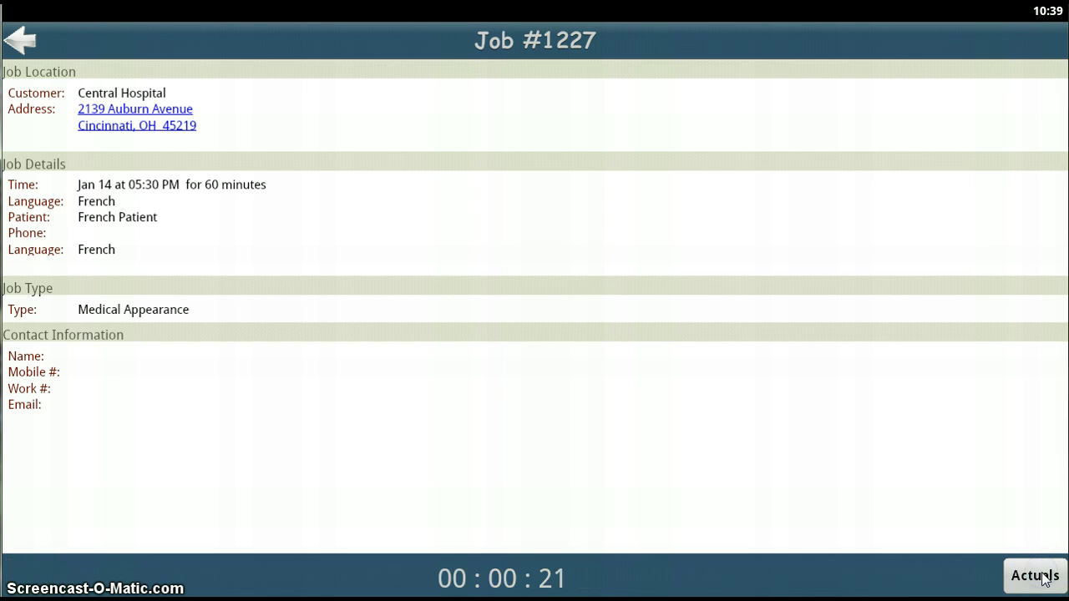
Step: Bring up Job #1227's actuals form showing 1X Interpretation, 5:30–6:30 PM and 0 miles
{"action": "left_click", "coordinate": [831, 482]}
{"action": "left_click", "coordinate": [954, 574]}
{"action": "left_click", "coordinate": [1041, 580]}
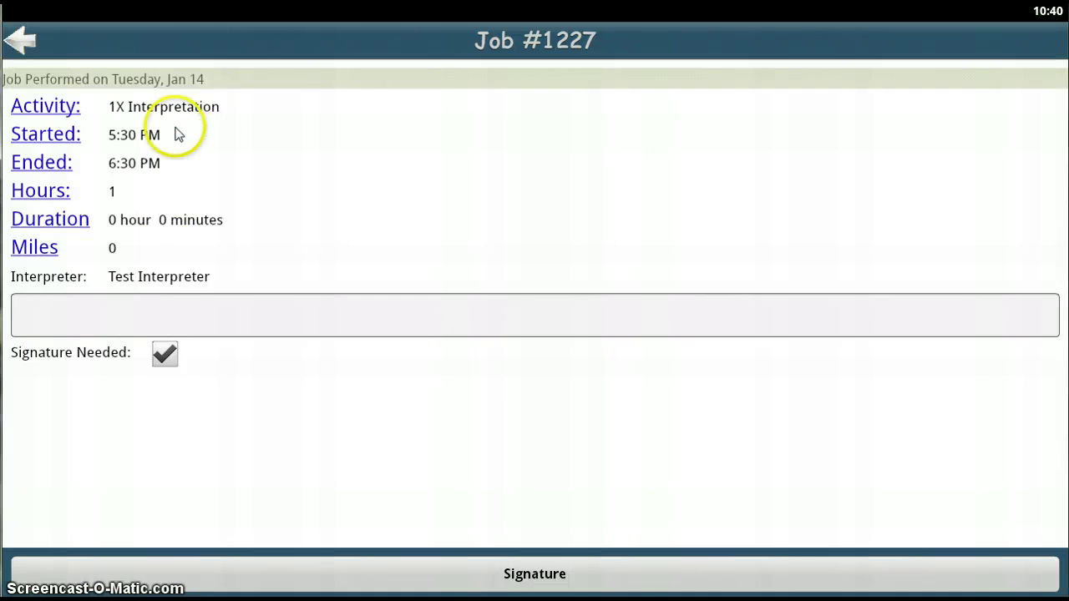
Step: Set the activity to After Hours and the start time to 5:35 PM
{"action": "left_click", "coordinate": [50, 107]}
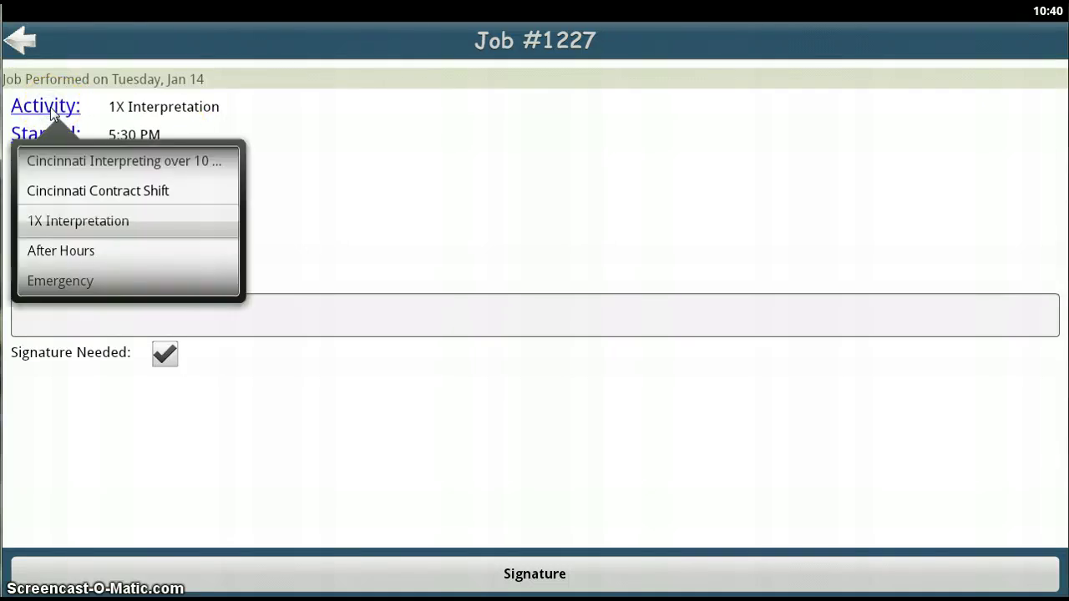
{"action": "left_click_drag", "start_coordinate": [58, 255], "coordinate": [57, 251]}
{"action": "left_click", "coordinate": [47, 105]}
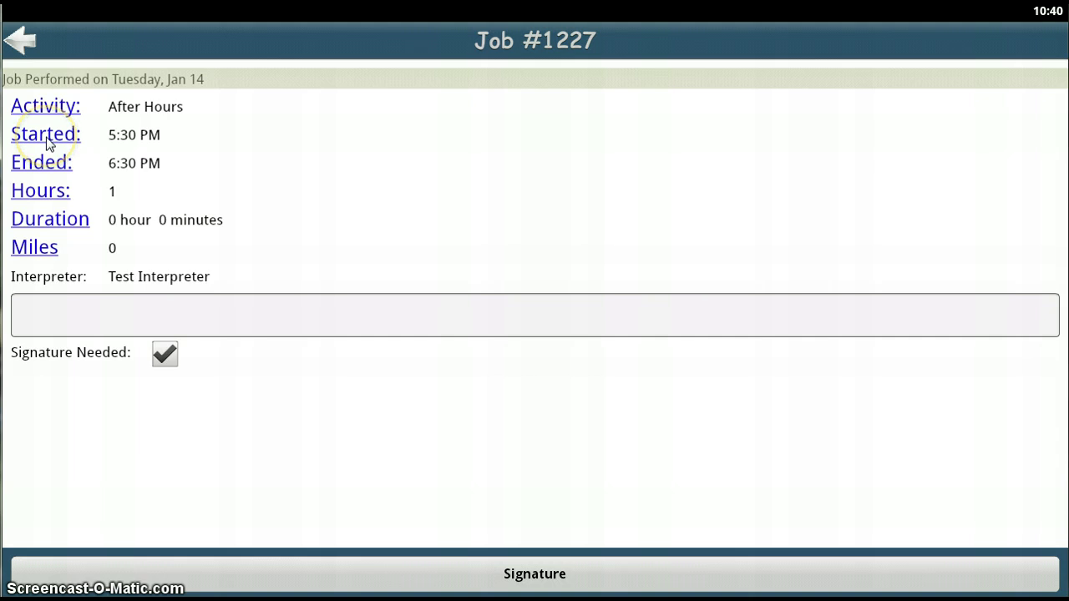
{"action": "left_click", "coordinate": [46, 137]}
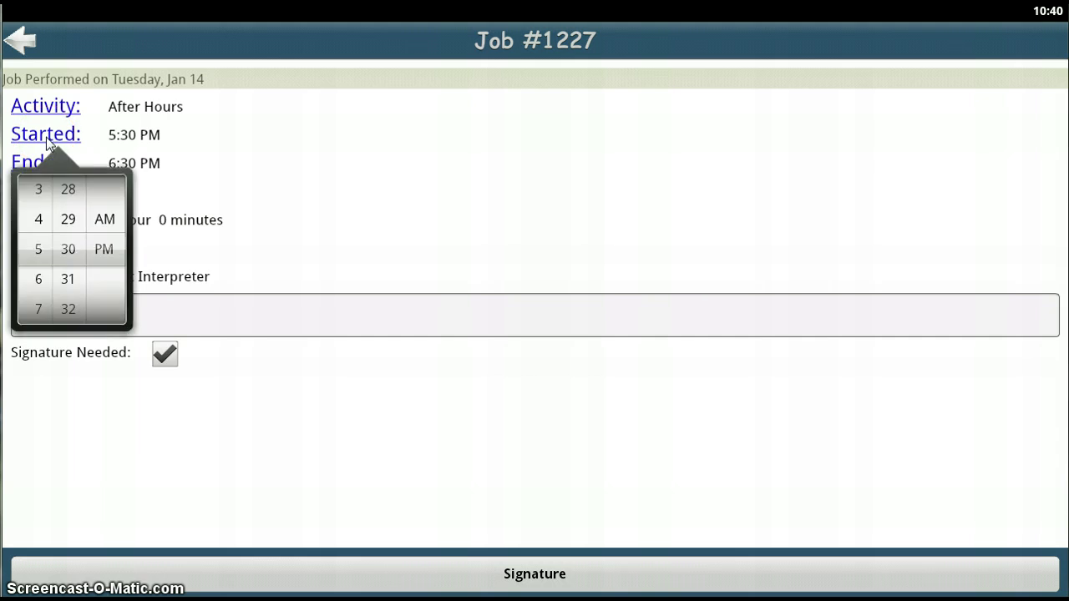
{"action": "left_click_drag", "start_coordinate": [36, 222], "coordinate": [76, 180]}
{"action": "left_click", "coordinate": [112, 251]}
{"action": "left_click_drag", "start_coordinate": [67, 242], "coordinate": [73, 183]}
{"action": "left_click", "coordinate": [38, 137]}
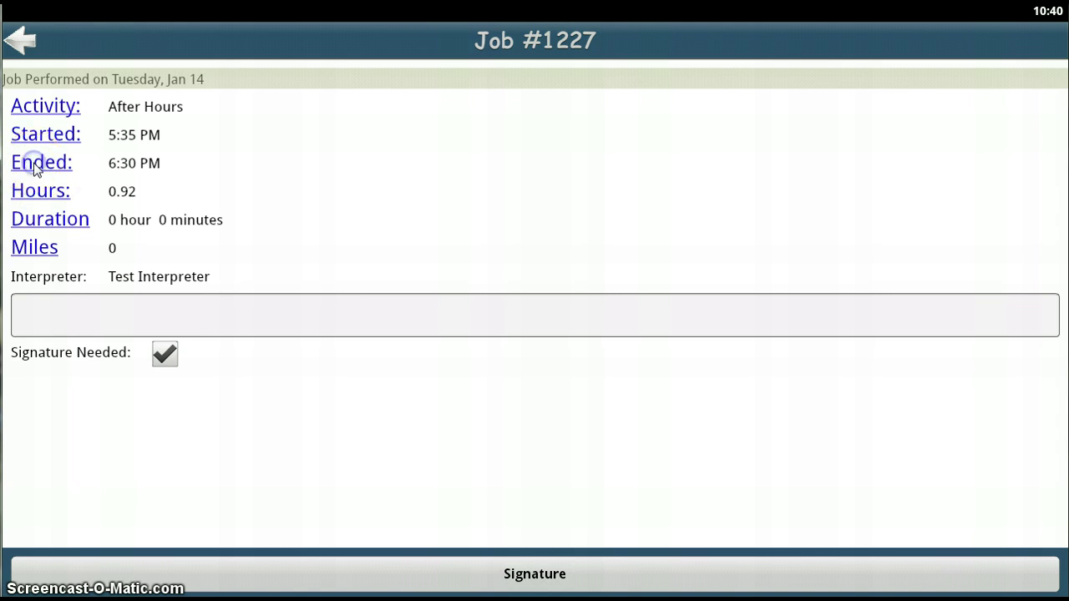
Step: Set the end time to 6:25 PM, giving 0.83 hours
{"action": "left_click", "coordinate": [34, 165]}
{"action": "left_click_drag", "start_coordinate": [67, 279], "coordinate": [73, 342]}
{"action": "left_click_drag", "start_coordinate": [72, 248], "coordinate": [72, 287]}
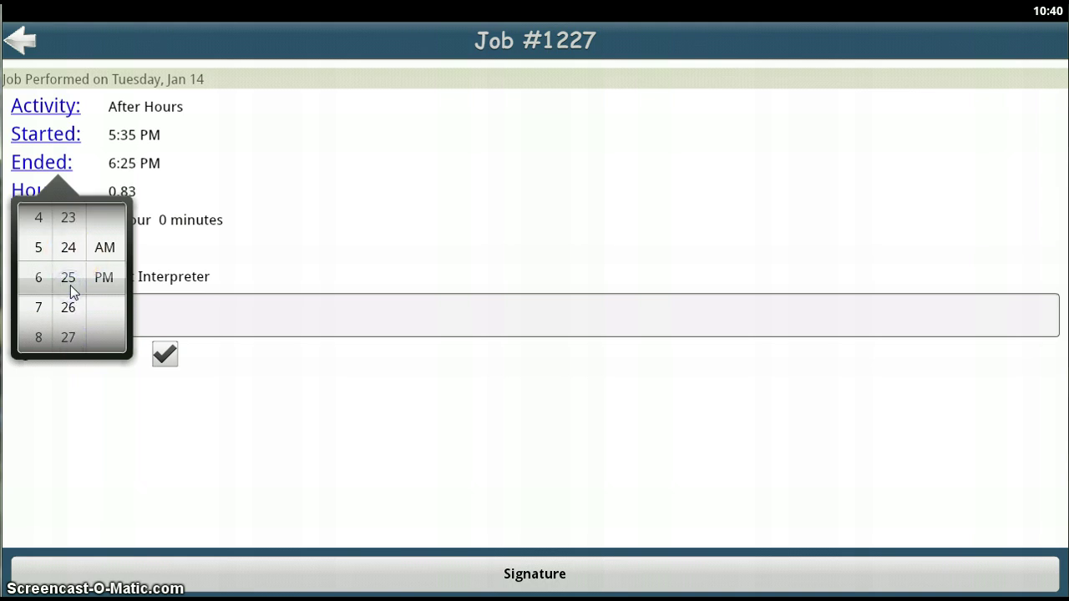
{"action": "left_click", "coordinate": [41, 163]}
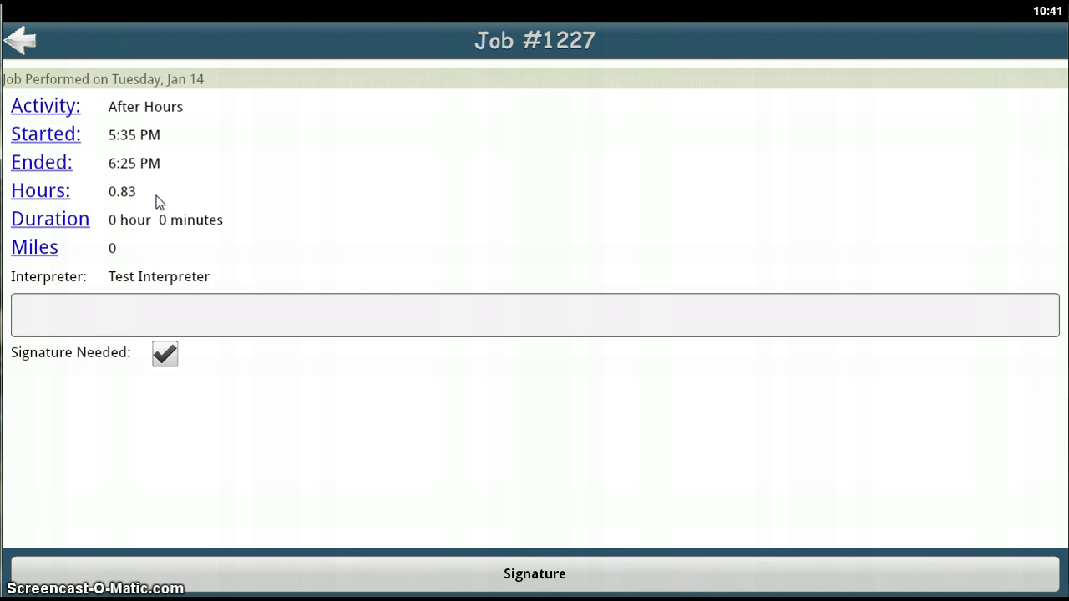
Step: Change the Miles value from 0 to 22, removing the stray extra digits
{"action": "left_click", "coordinate": [108, 250]}
{"action": "left_click", "coordinate": [52, 251]}
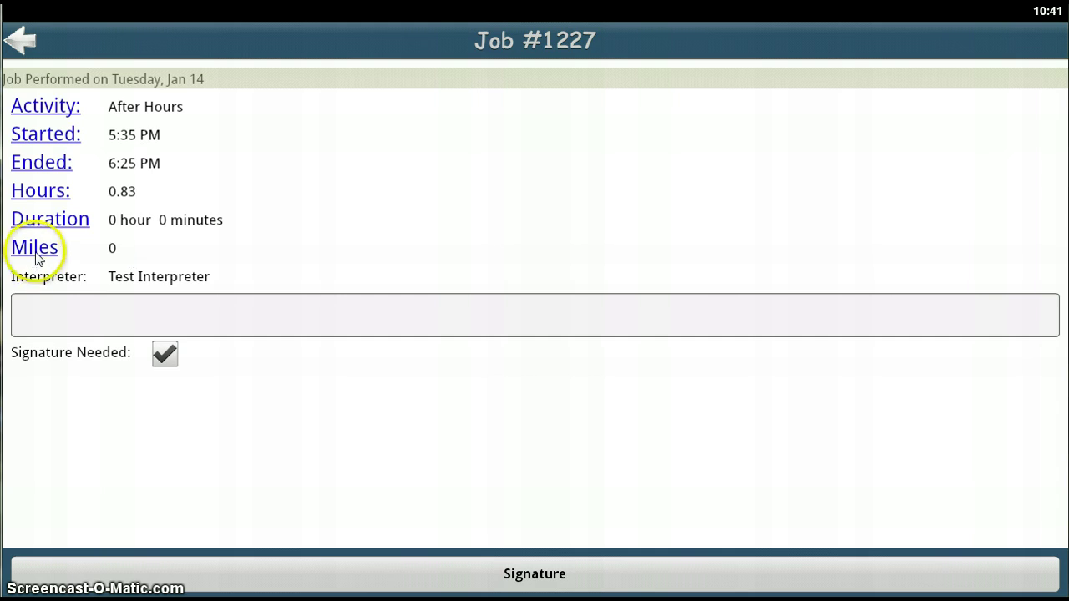
{"action": "left_click", "coordinate": [30, 303]}
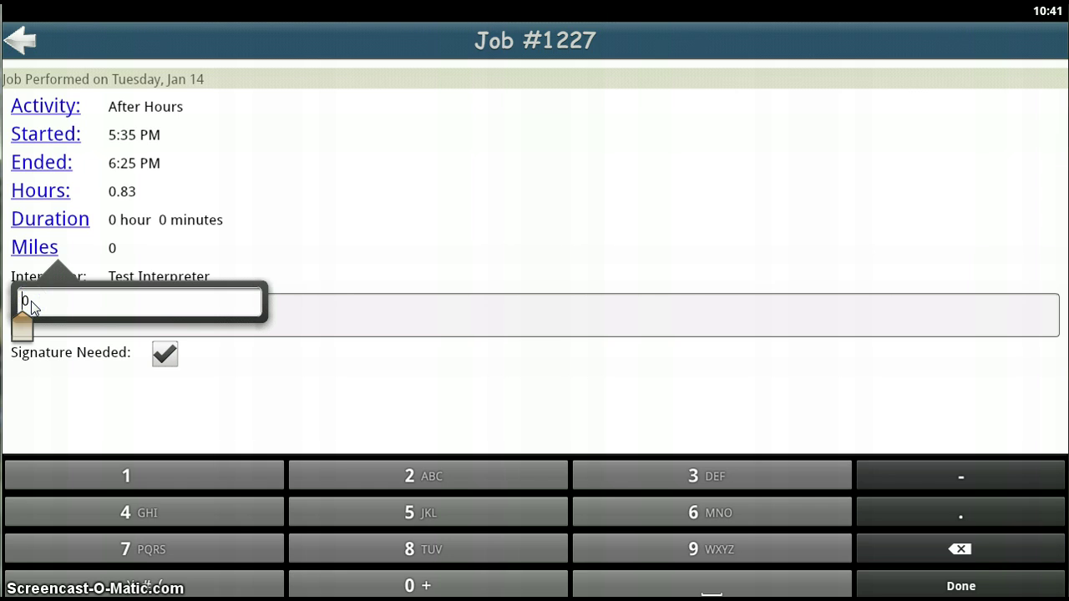
{"action": "type", "text": "225"}
{"action": "left_click", "coordinate": [48, 301]}
{"action": "key", "text": "BackSpace"}
{"action": "left_click", "coordinate": [78, 310]}
{"action": "key", "text": "BackSpace"}
Step: Confirm 22 miles and enter the visit notes 'HERE IS WHERE VISIT NOTES GO>'
{"action": "left_click", "coordinate": [31, 246]}
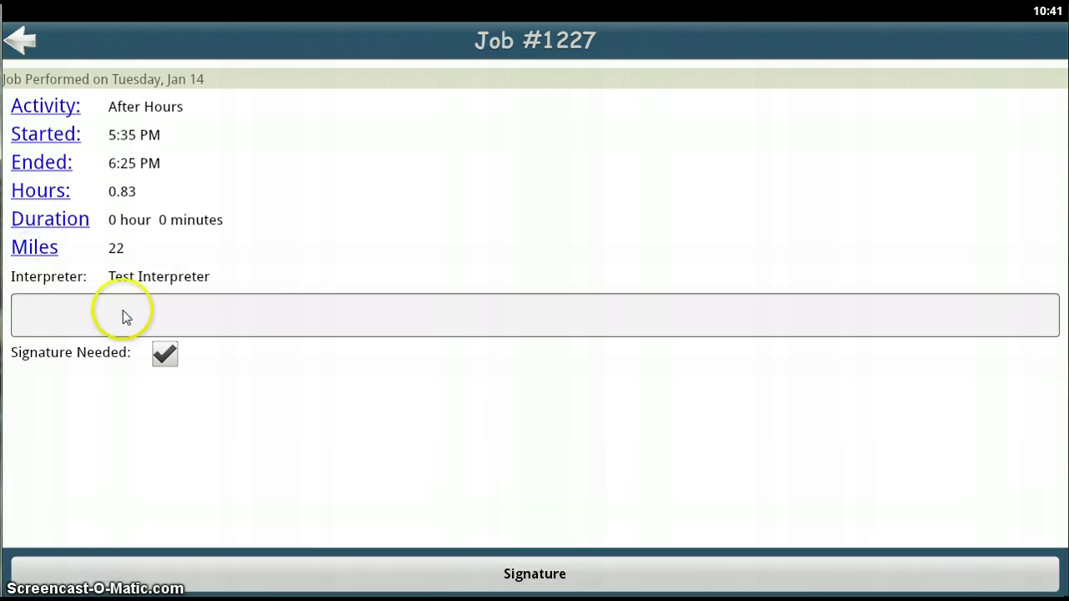
{"action": "left_click", "coordinate": [93, 317]}
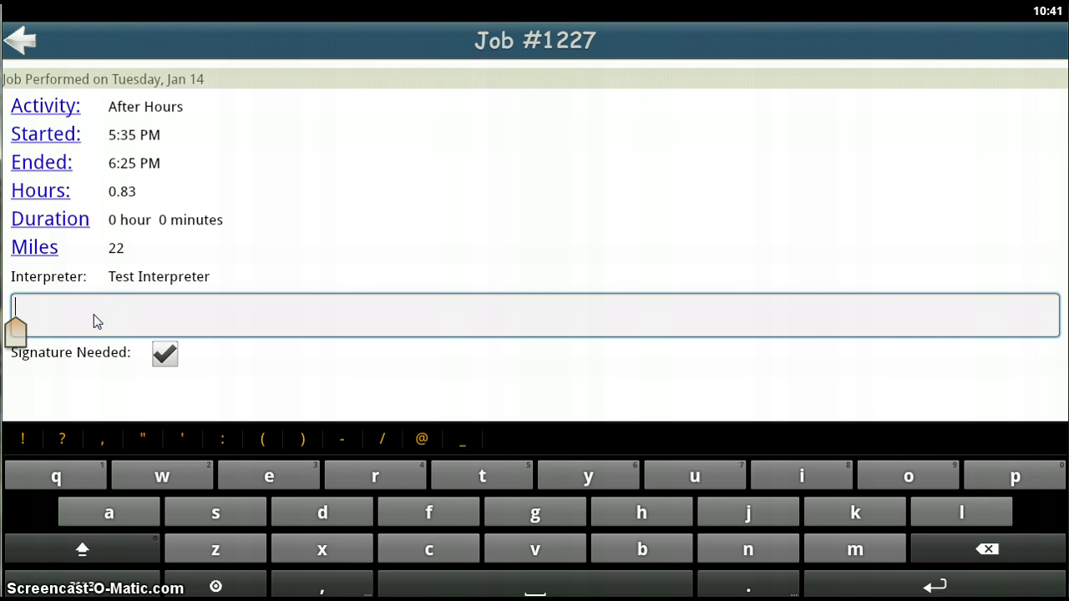
{"action": "type", "text": "HERE"}
{"action": "key", "text": "BackSpace"}
{"action": "key", "text": "BackSpace"}
{"action": "key", "text": "BackSpace"}
{"action": "key", "text": "BackSpace"}
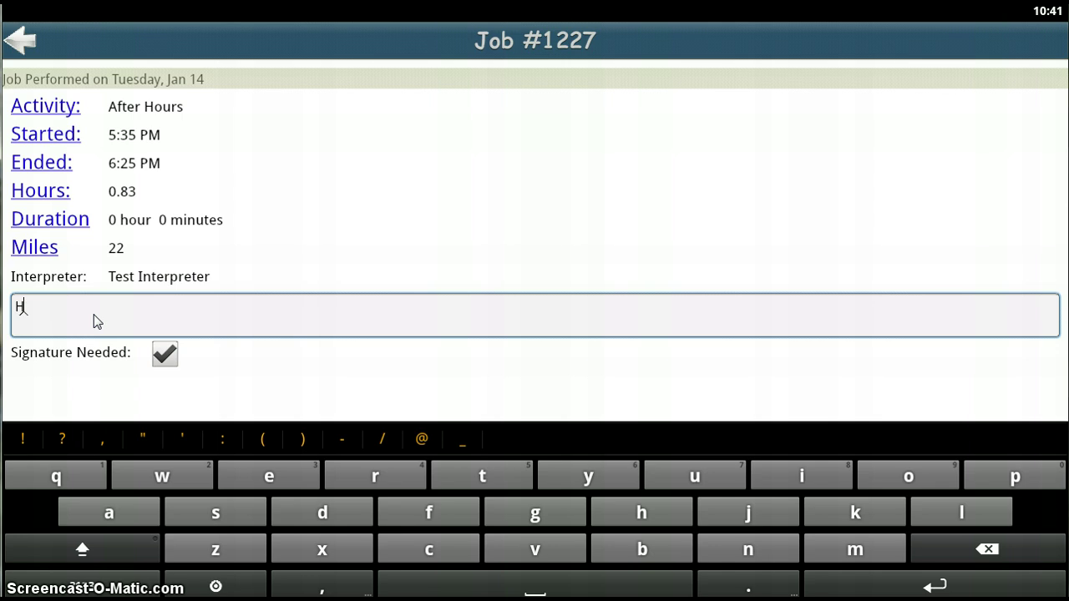
{"action": "type", "text": "ERE IS WH"}
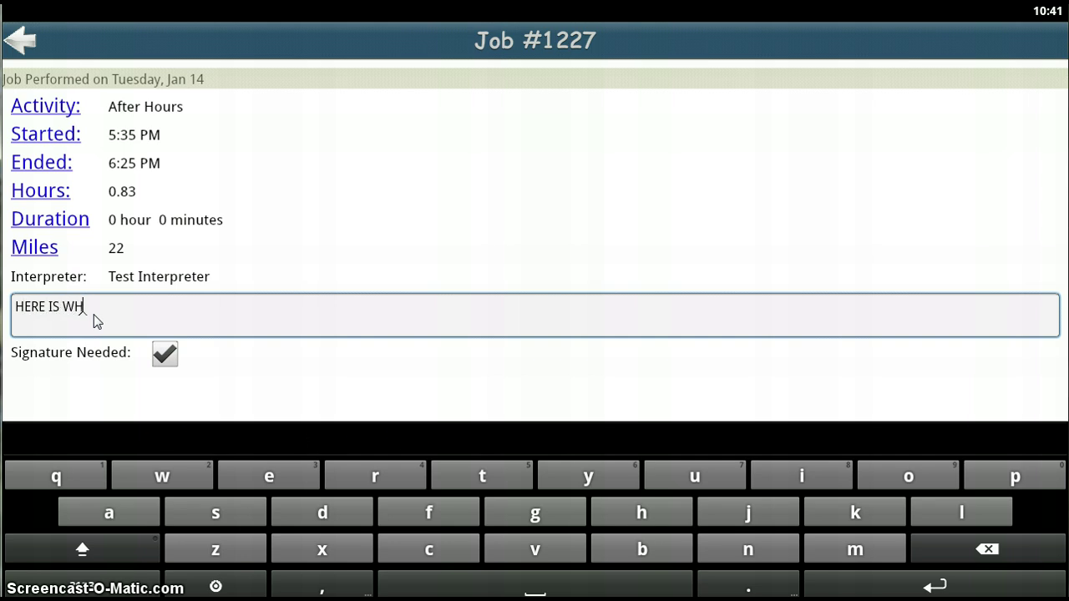
{"action": "type", "text": "ERE VISIT NOTES GO>"}
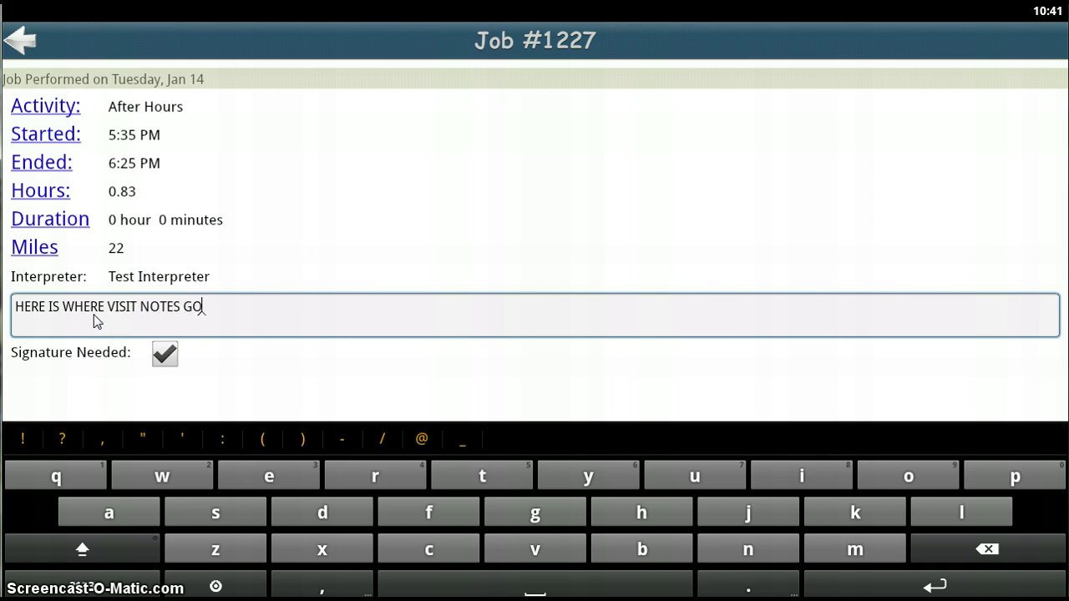
{"action": "left_click", "coordinate": [529, 389]}
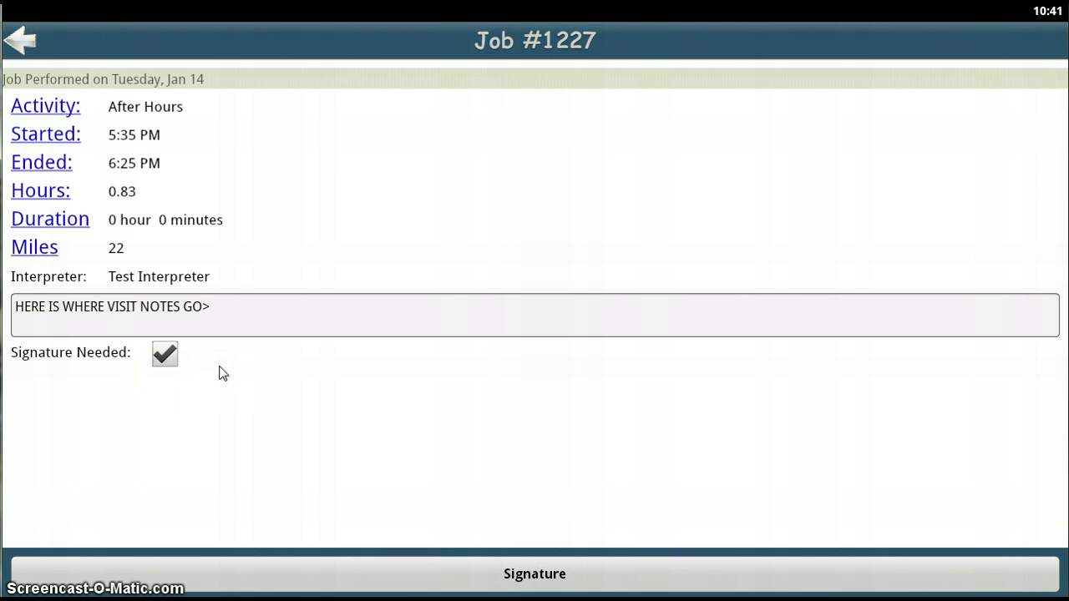
Step: Toggle Signature Needed off and back on, then go to the signing page
{"action": "left_click", "coordinate": [164, 354]}
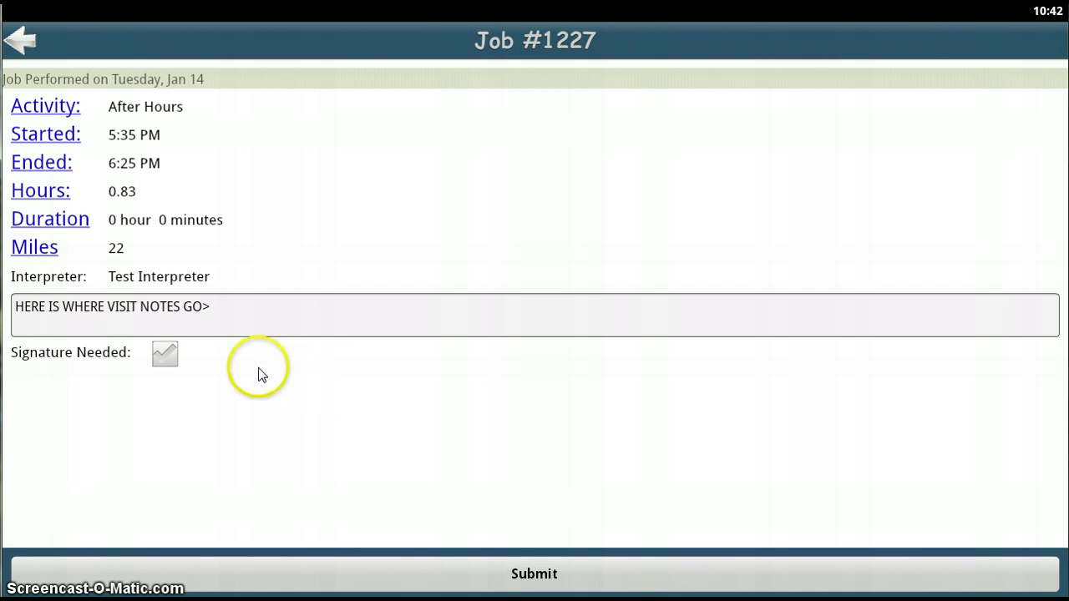
{"action": "left_click", "coordinate": [167, 354]}
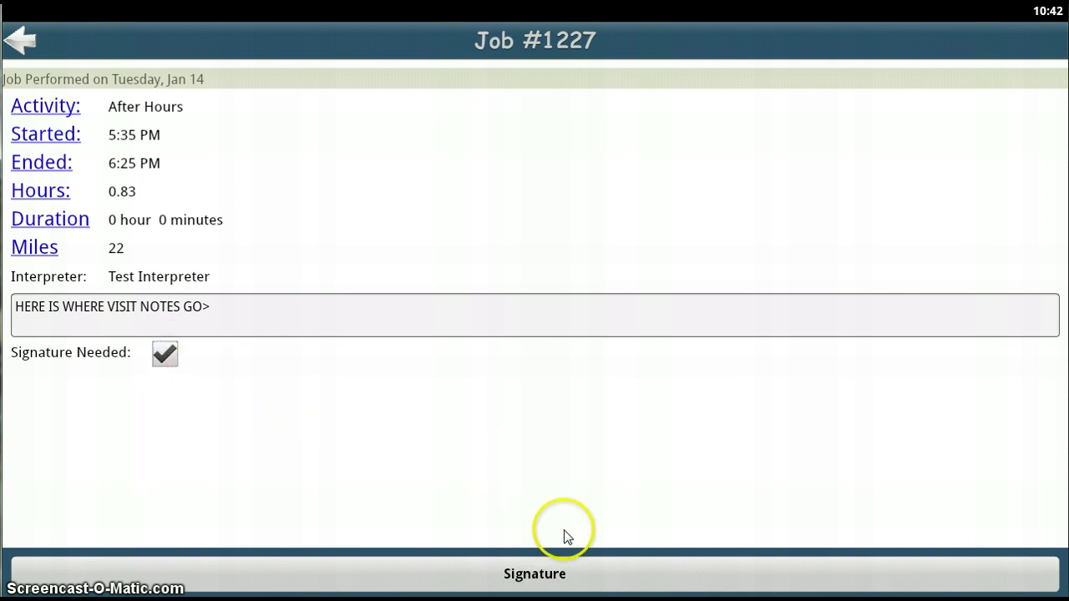
{"action": "left_click", "coordinate": [543, 574]}
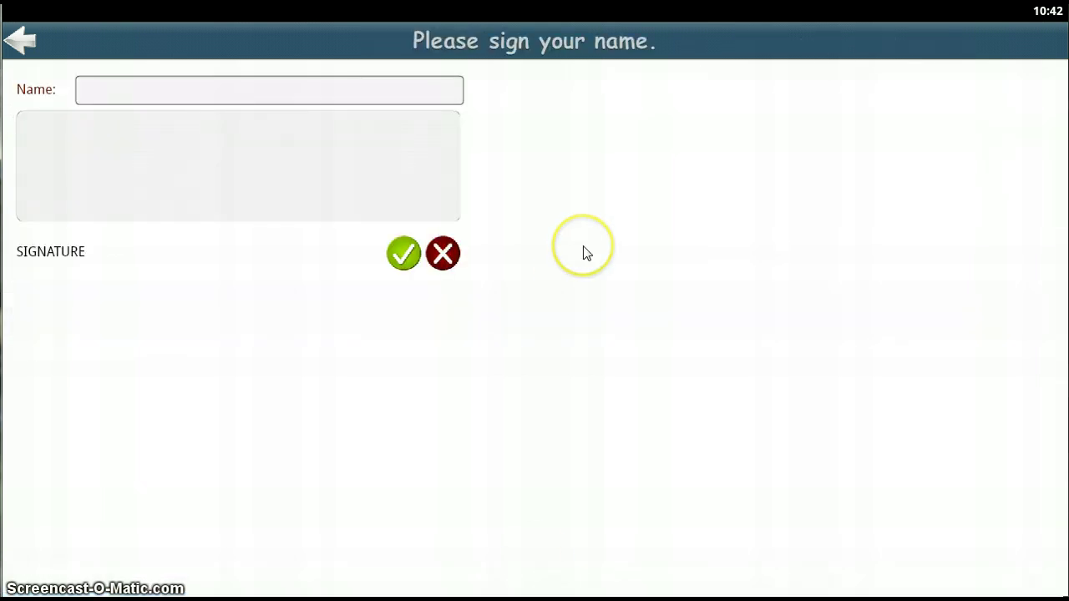
Step: Enter the approver's name in the signer's Name field and dismiss the keyboard
{"action": "left_click", "coordinate": [119, 99]}
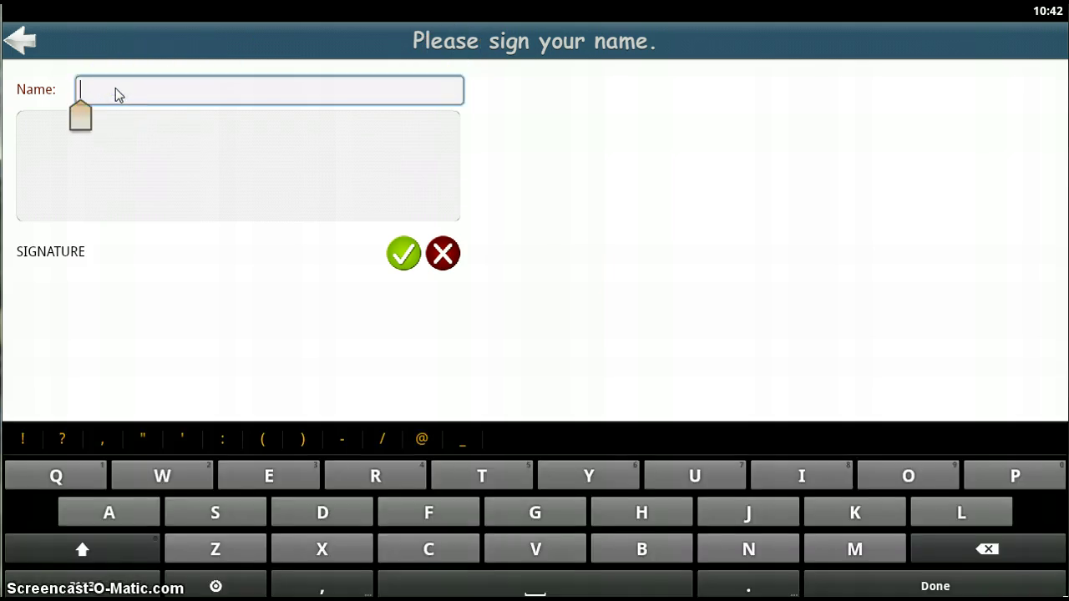
{"action": "type", "text": "Test"}
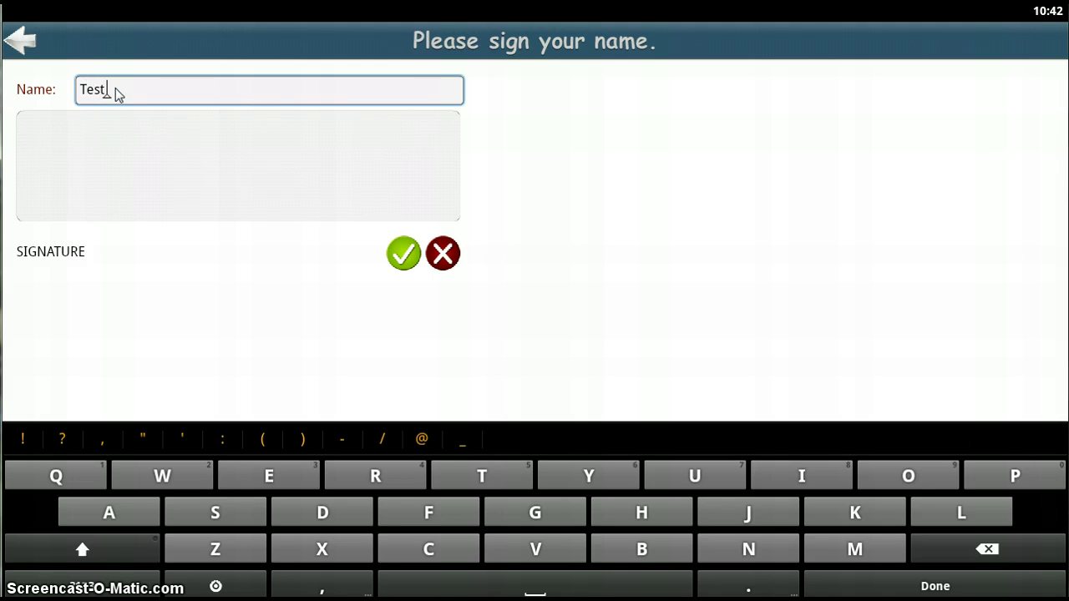
{"action": "type", "text": " Approver"}
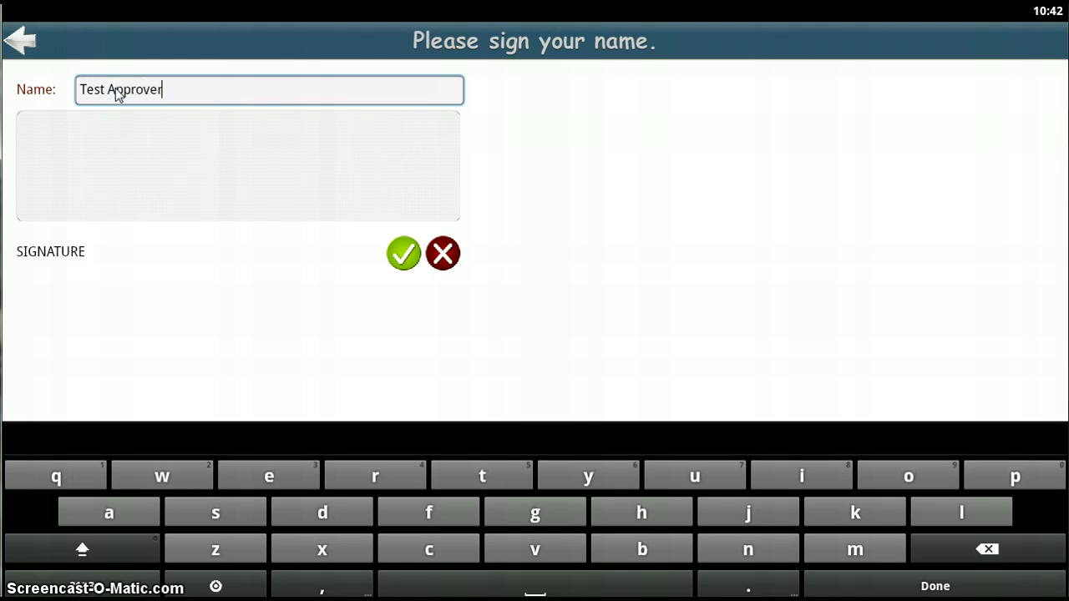
{"action": "left_click", "coordinate": [67, 136]}
{"action": "left_click", "coordinate": [71, 148]}
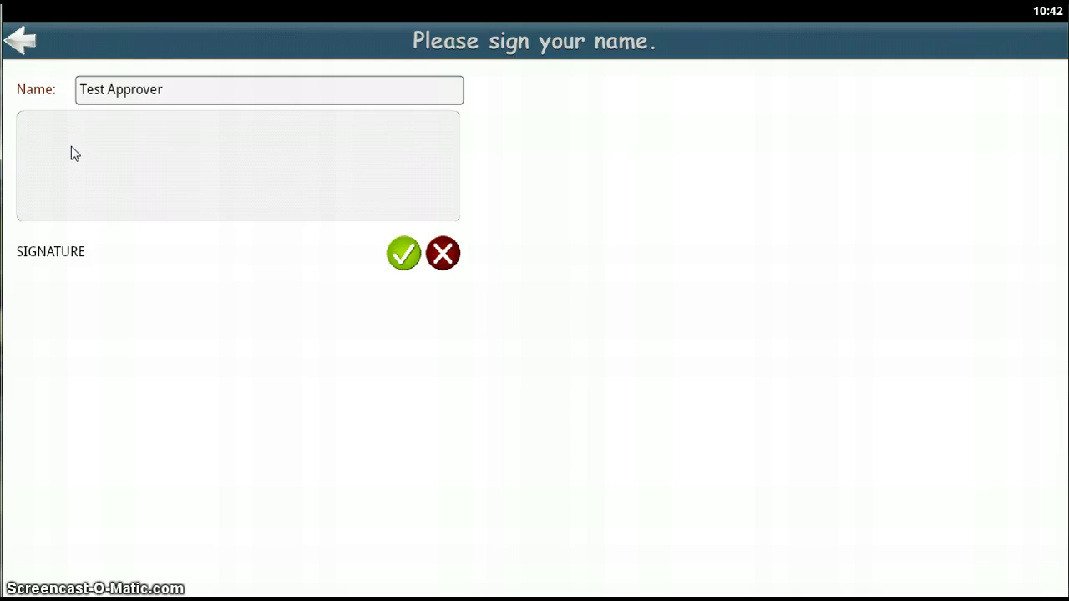
Step: Handwrite the approver's name as a signature across the grey signature pad
{"action": "left_click_drag", "start_coordinate": [71, 148], "coordinate": [69, 190]}
{"action": "left_click_drag", "start_coordinate": [31, 156], "coordinate": [119, 133]}
{"action": "mouse_move", "coordinate": [87, 179]}
{"action": "left_mouse_down"}
{"action": "mouse_move", "coordinate": [170, 134]}
{"action": "mouse_move", "coordinate": [183, 158]}
{"action": "mouse_move", "coordinate": [157, 138]}
{"action": "mouse_move", "coordinate": [180, 138]}
{"action": "mouse_move", "coordinate": [212, 169]}
{"action": "mouse_move", "coordinate": [214, 146]}
{"action": "mouse_move", "coordinate": [236, 156]}
{"action": "mouse_move", "coordinate": [203, 140]}
{"action": "mouse_move", "coordinate": [242, 136]}
{"action": "left_mouse_up"}
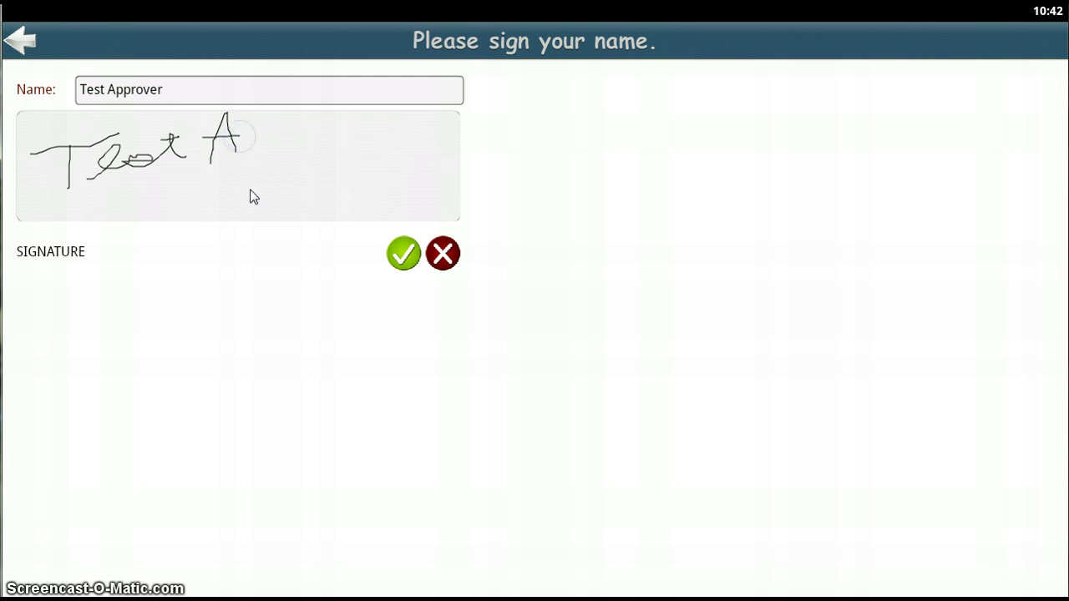
{"action": "mouse_move", "coordinate": [248, 184]}
{"action": "left_mouse_down"}
{"action": "mouse_move", "coordinate": [279, 155]}
{"action": "mouse_move", "coordinate": [294, 189]}
{"action": "left_mouse_up"}
{"action": "mouse_move", "coordinate": [301, 132]}
{"action": "left_mouse_down"}
{"action": "mouse_move", "coordinate": [345, 136]}
{"action": "mouse_move", "coordinate": [353, 126]}
{"action": "mouse_move", "coordinate": [430, 142]}
{"action": "left_mouse_up"}
{"action": "left_click", "coordinate": [276, 310]}
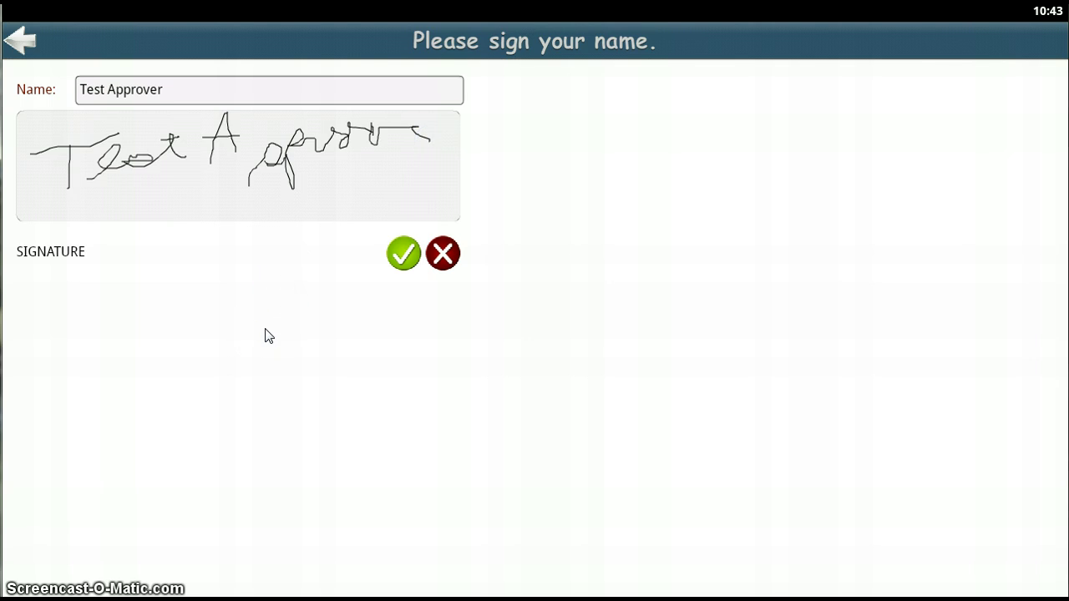
Step: Erase the first signature, draw a new shorter one, and accept it
{"action": "left_click", "coordinate": [506, 297]}
{"action": "left_click_drag", "start_coordinate": [456, 273], "coordinate": [443, 261]}
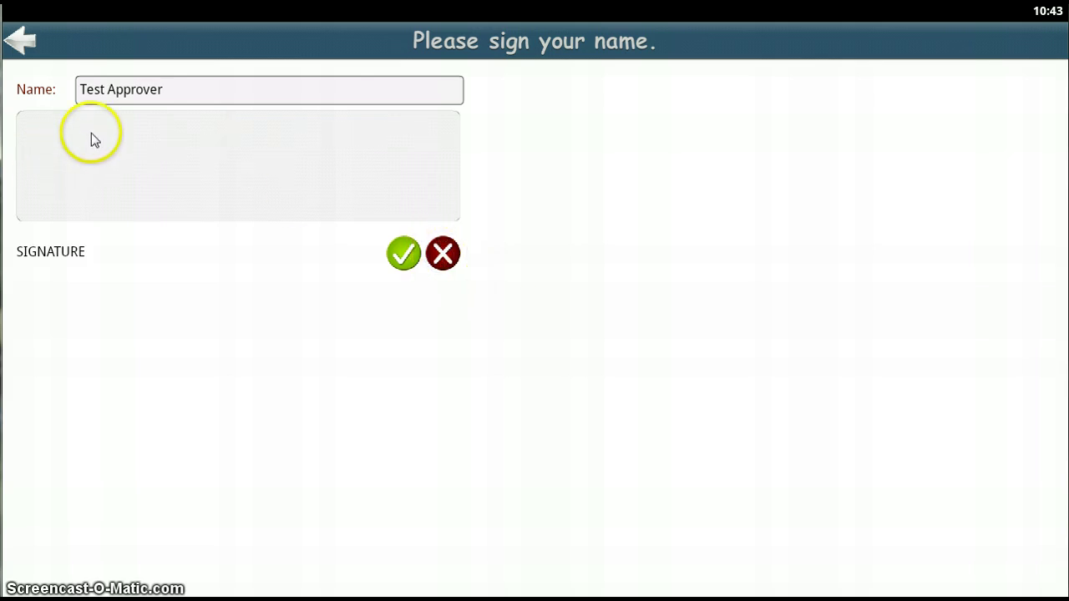
{"action": "mouse_move", "coordinate": [89, 133]}
{"action": "left_mouse_down"}
{"action": "mouse_move", "coordinate": [69, 159]}
{"action": "mouse_move", "coordinate": [39, 160]}
{"action": "mouse_move", "coordinate": [84, 159]}
{"action": "mouse_move", "coordinate": [66, 127]}
{"action": "mouse_move", "coordinate": [100, 127]}
{"action": "mouse_move", "coordinate": [117, 158]}
{"action": "mouse_move", "coordinate": [148, 136]}
{"action": "mouse_move", "coordinate": [162, 146]}
{"action": "mouse_move", "coordinate": [164, 134]}
{"action": "left_mouse_up"}
{"action": "left_click", "coordinate": [90, 157]}
{"action": "left_click", "coordinate": [140, 139]}
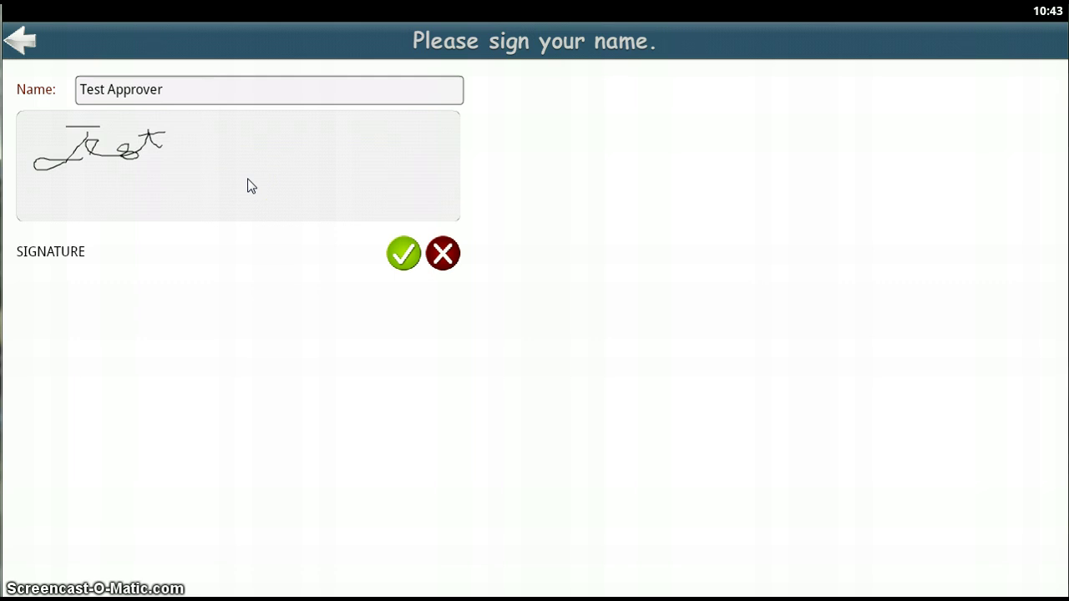
{"action": "left_click_drag", "start_coordinate": [249, 185], "coordinate": [410, 310]}
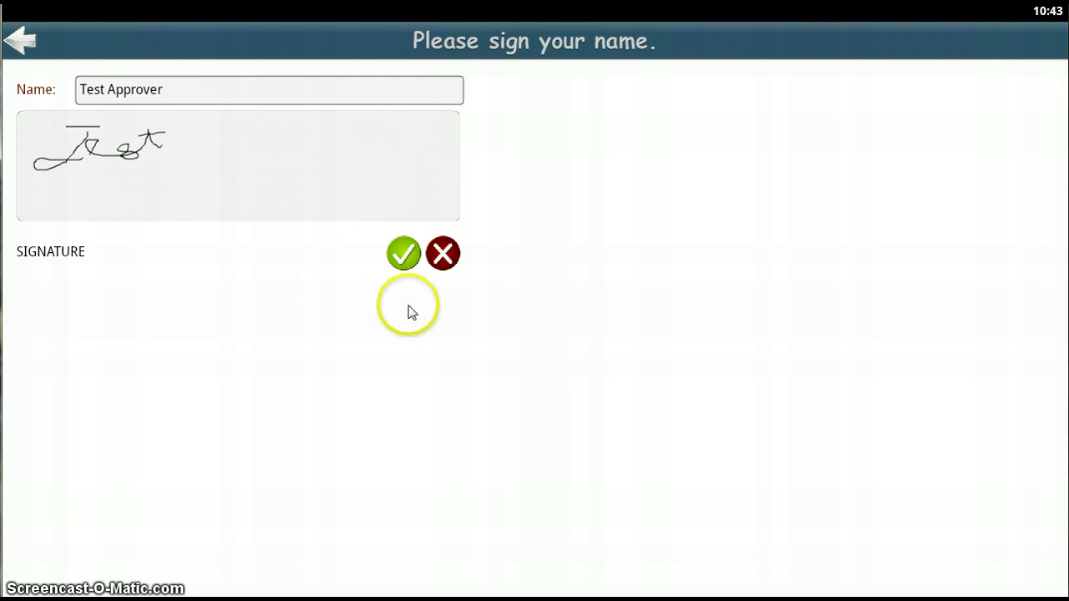
{"action": "left_click", "coordinate": [403, 254]}
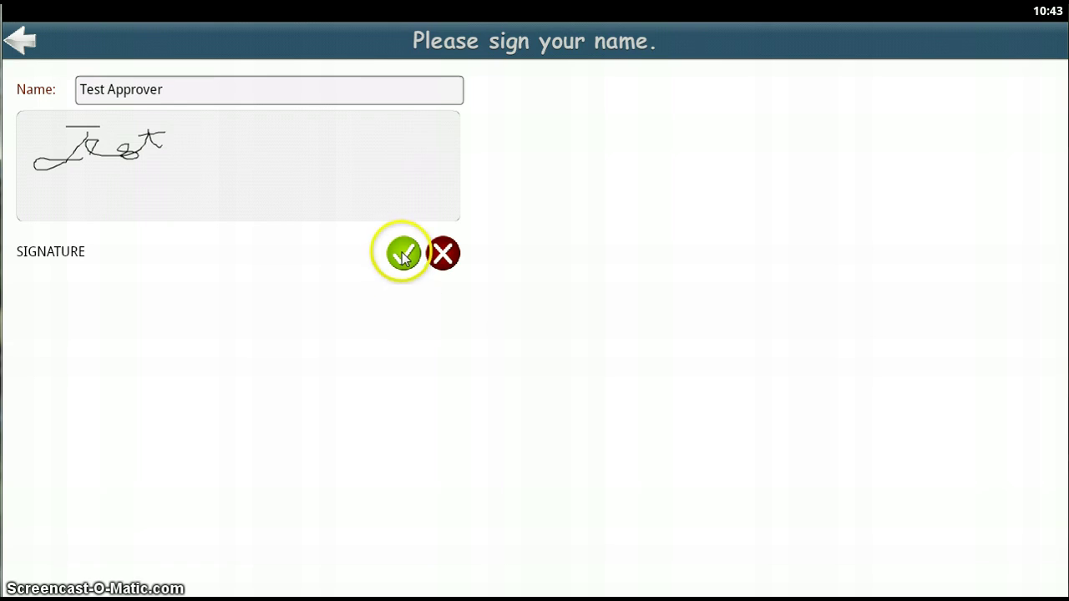
{"action": "left_click", "coordinate": [403, 255]}
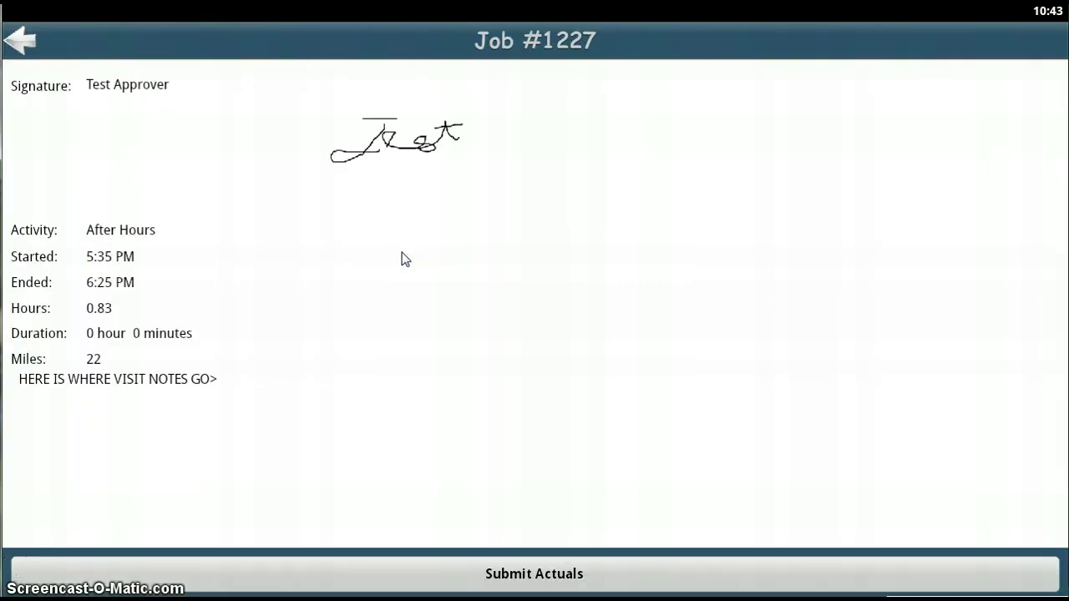
{"action": "left_click", "coordinate": [241, 215]}
{"action": "left_click", "coordinate": [324, 327]}
{"action": "left_click", "coordinate": [470, 329]}
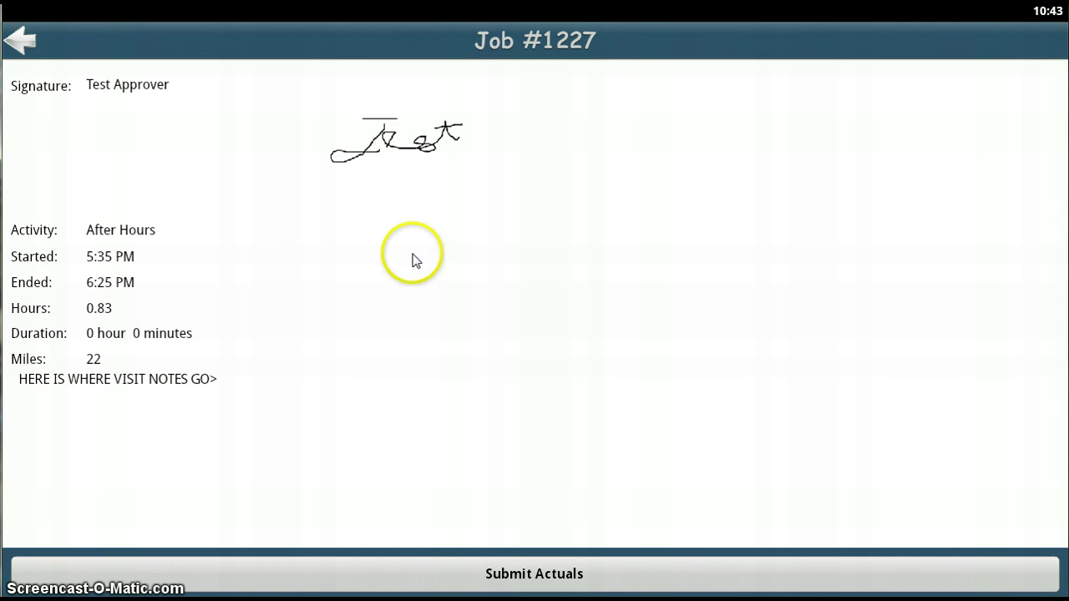
Step: Submit Job #1227's actuals of After Hours, 0.83 hours and 22 miles from its summary
{"action": "left_click", "coordinate": [533, 573]}
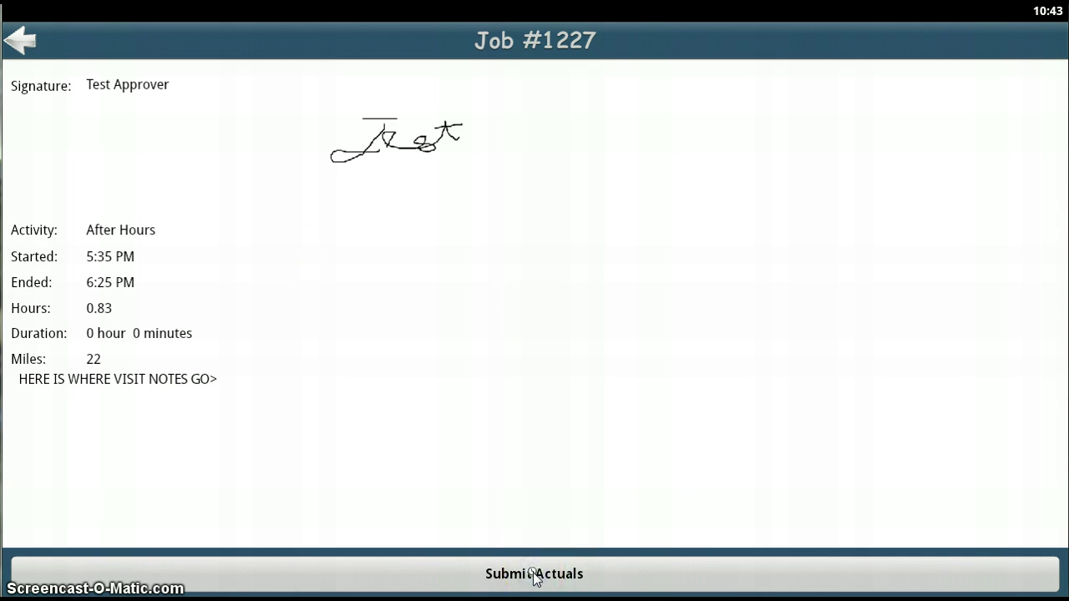